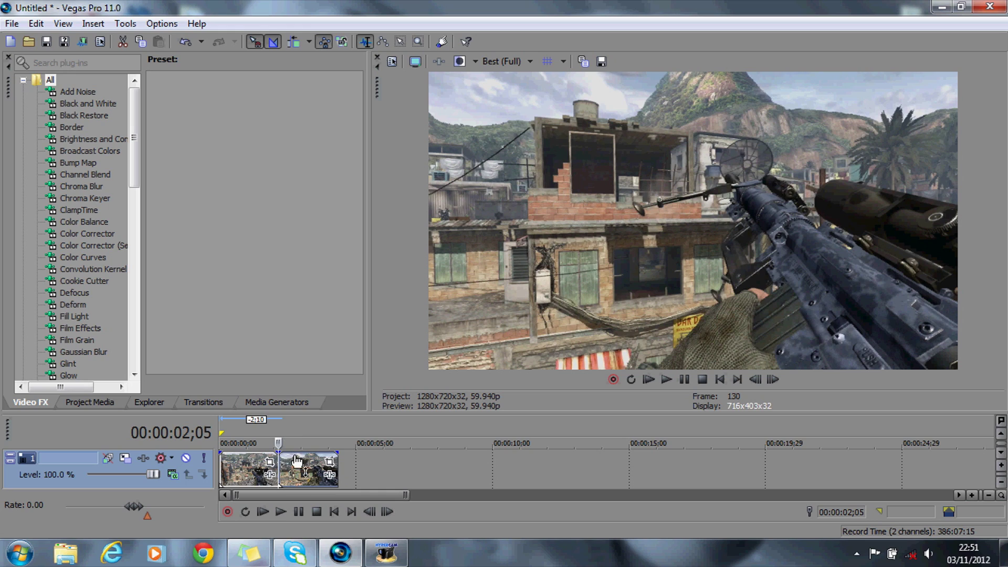
Insert two new video tracks above the gameplay footage track
right_click(210, 496)
left_click(241, 464)
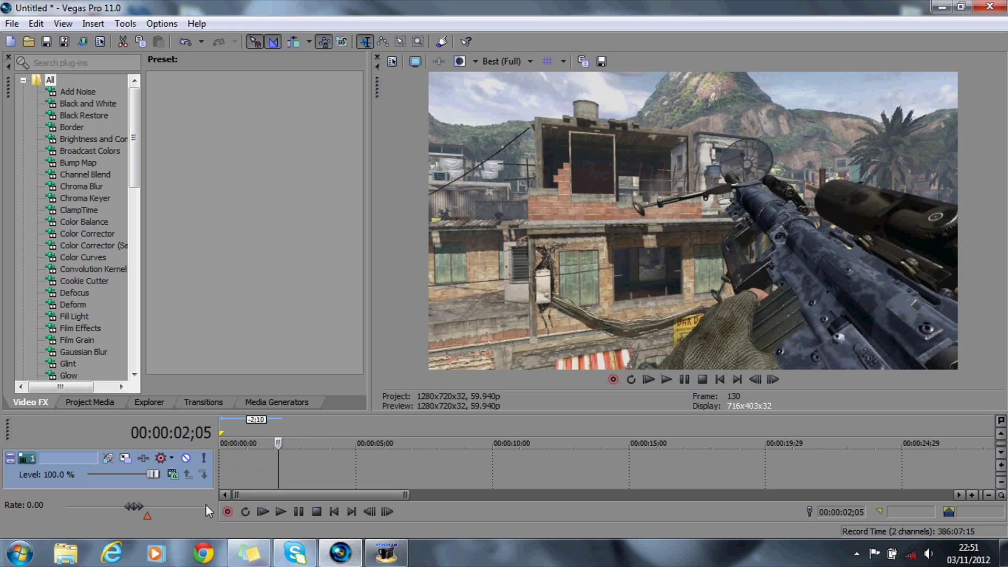
right_click(212, 501)
left_click(231, 470)
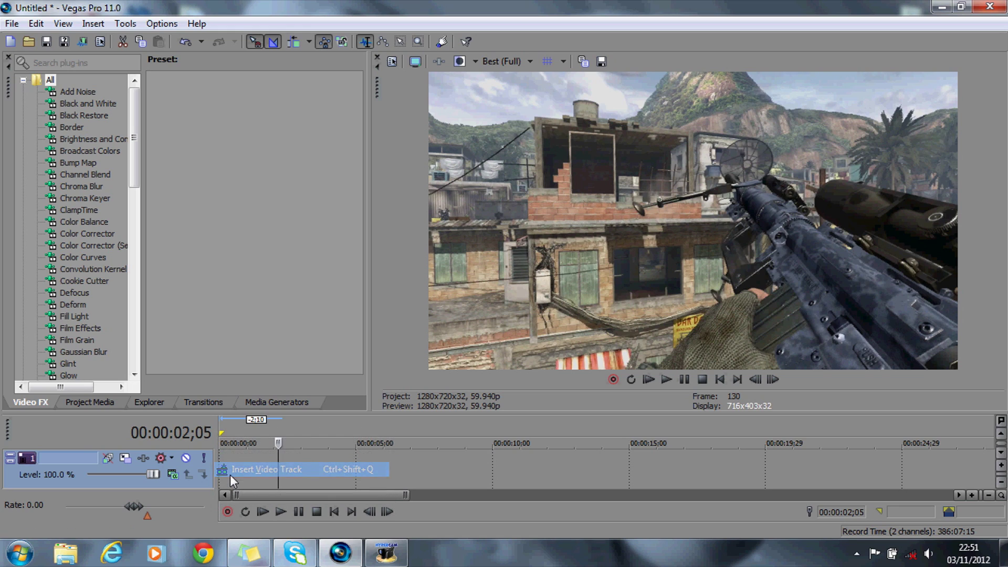
Shorten the second clip on track 3 by trimming its end near the playhead
left_click(1000, 453)
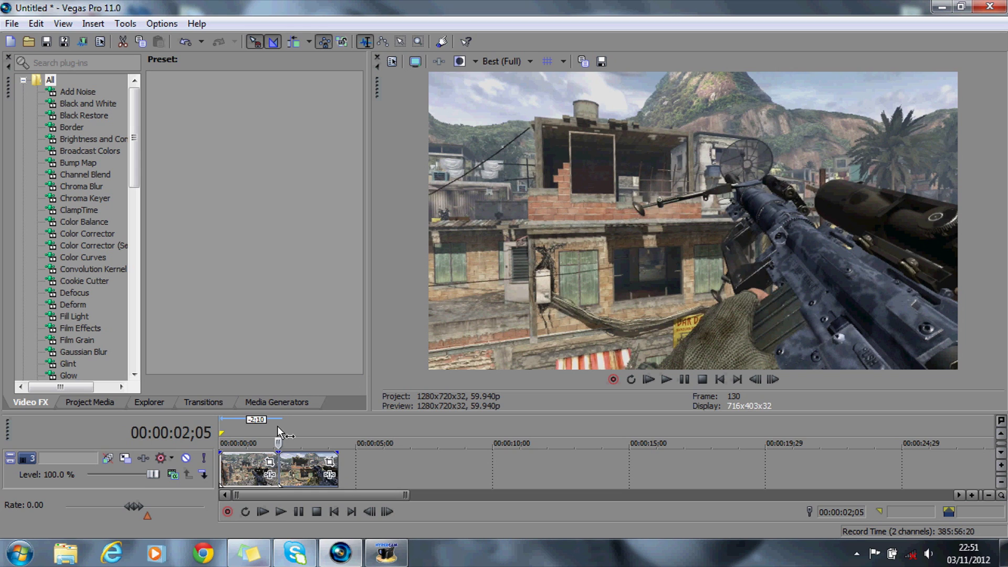
left_click(779, 385)
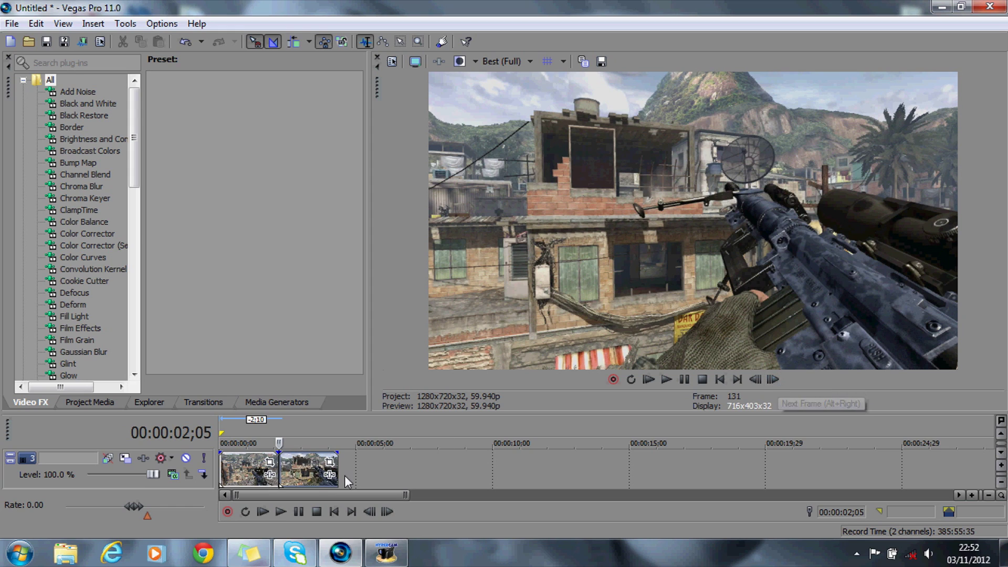
left_click_drag(305, 472, 336, 467)
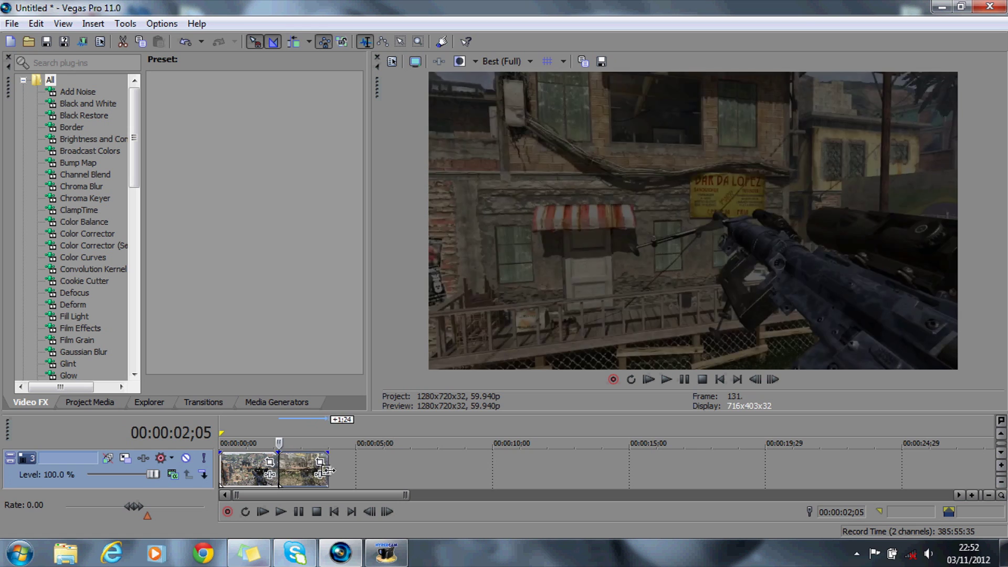
scroll(97, 226, "down", 15)
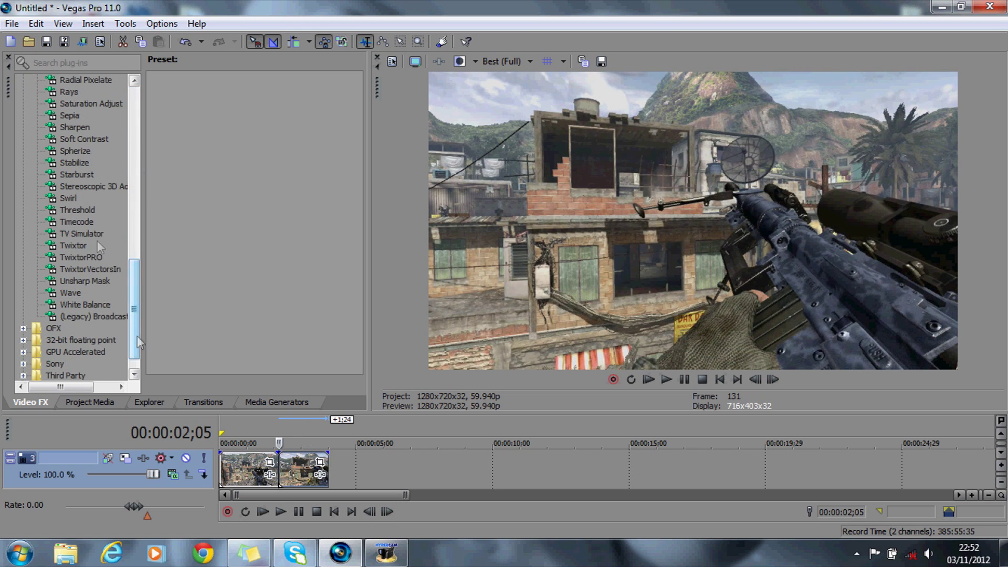
Apply TwixtorPRO's smooth preset to the second clip and set its Speed to 0.2
left_click(82, 257)
left_click_drag(277, 152, 306, 466)
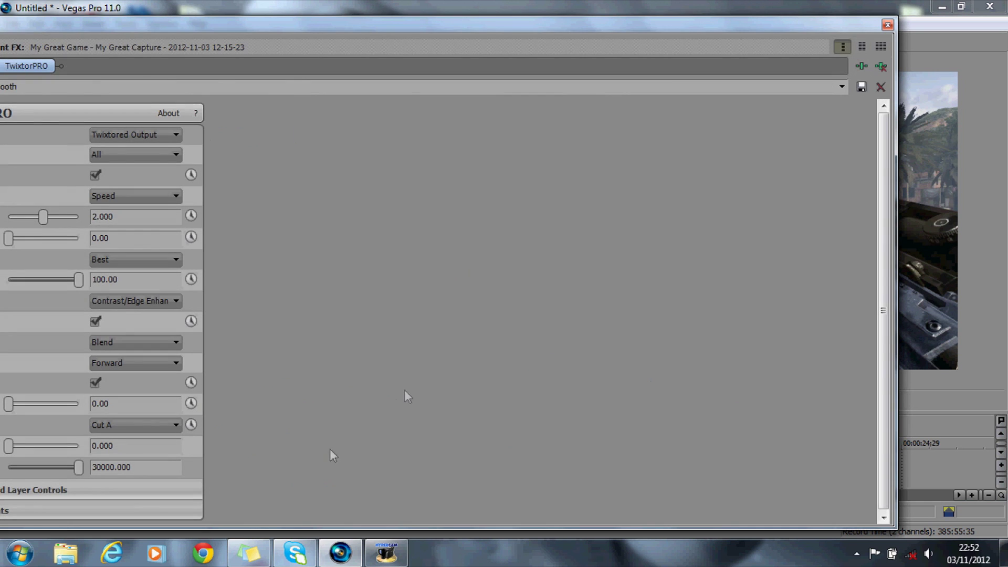
left_click(134, 281)
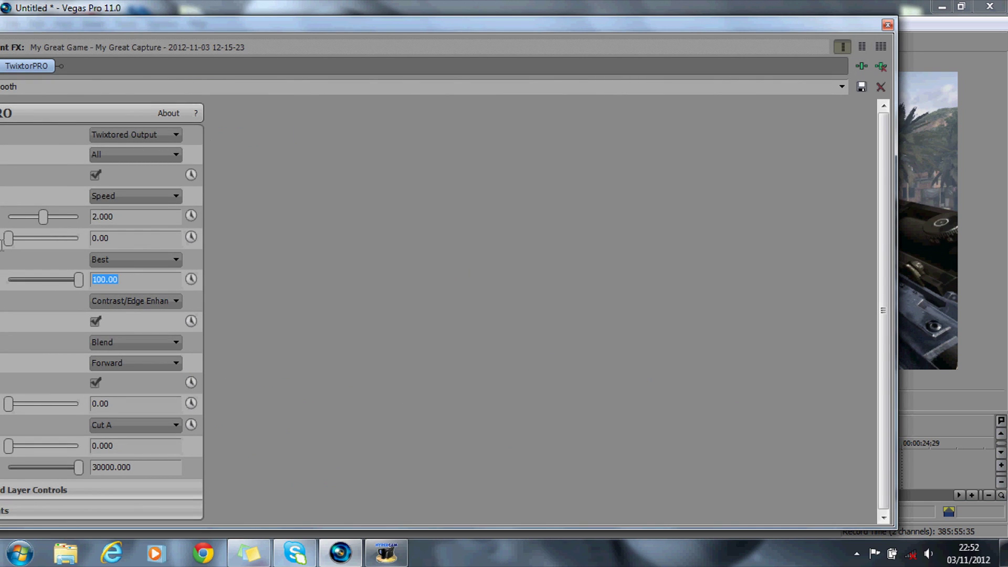
left_click(151, 217)
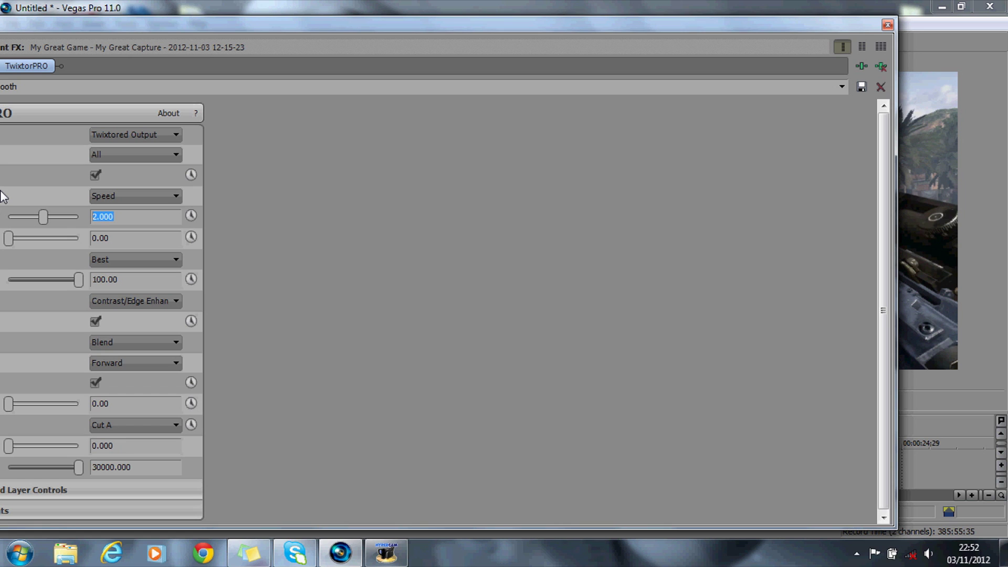
type("0.2")
left_click(886, 25)
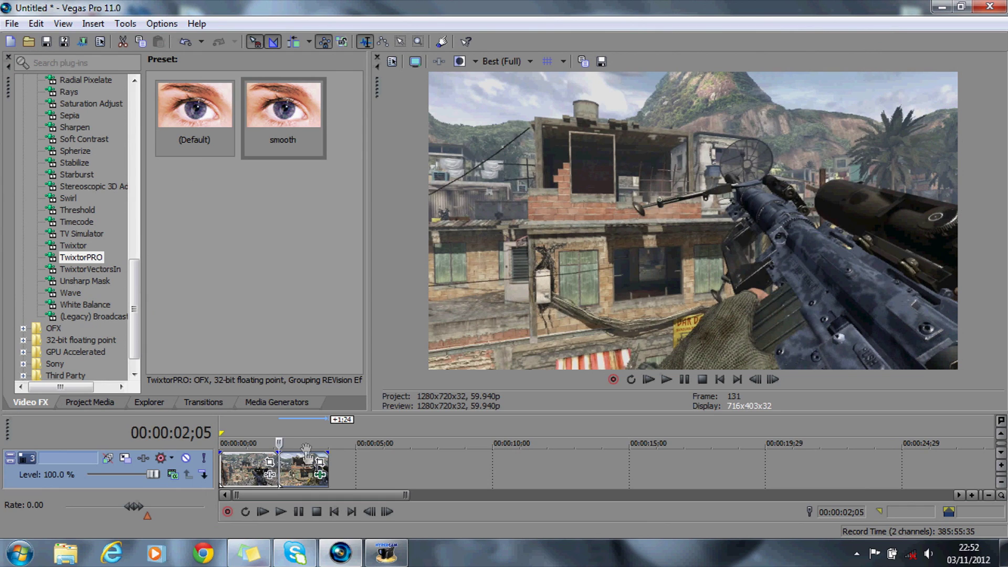
Set the preview quality to Good (Auto)
left_click(323, 429)
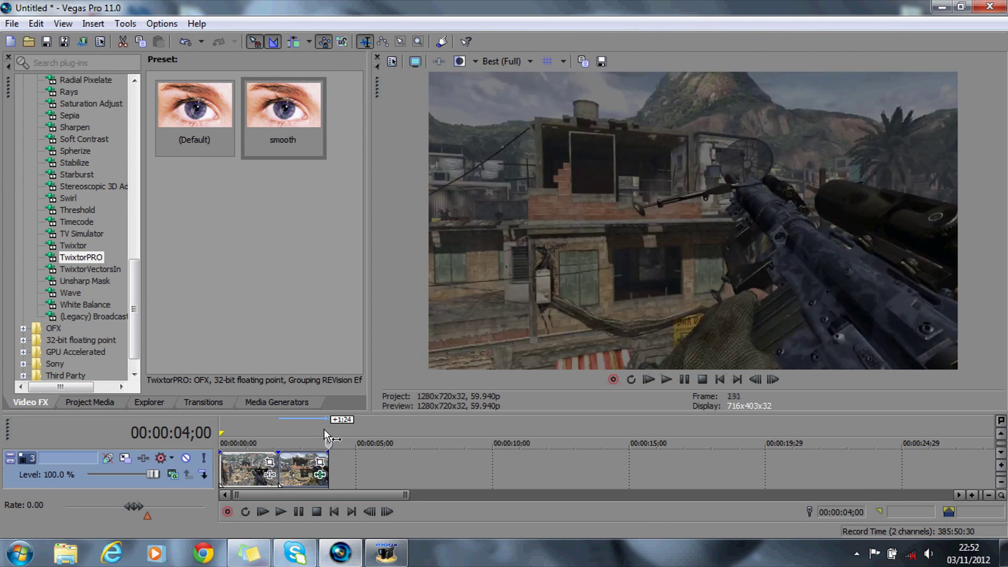
left_click(515, 62)
mouse_move(518, 104)
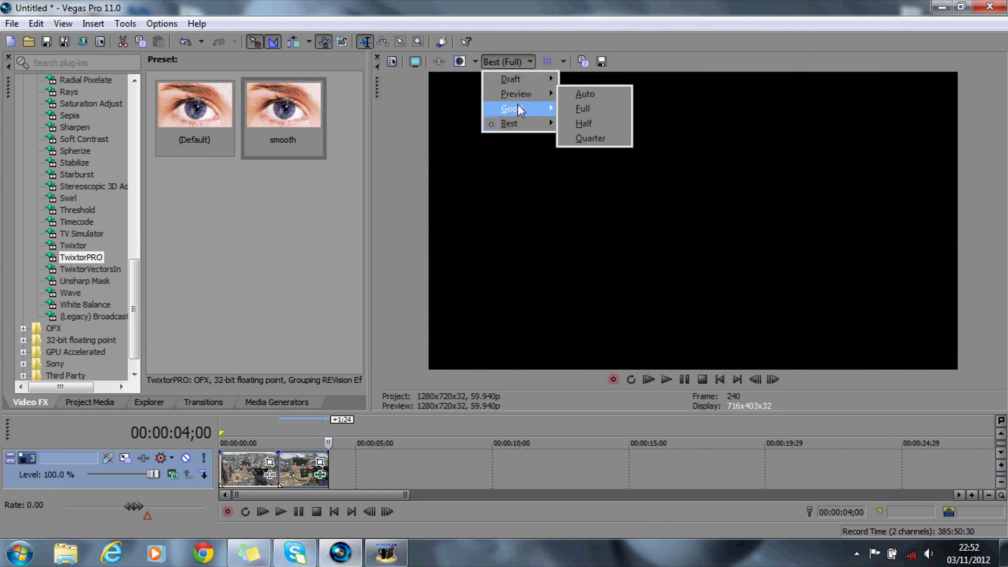
left_click(562, 110)
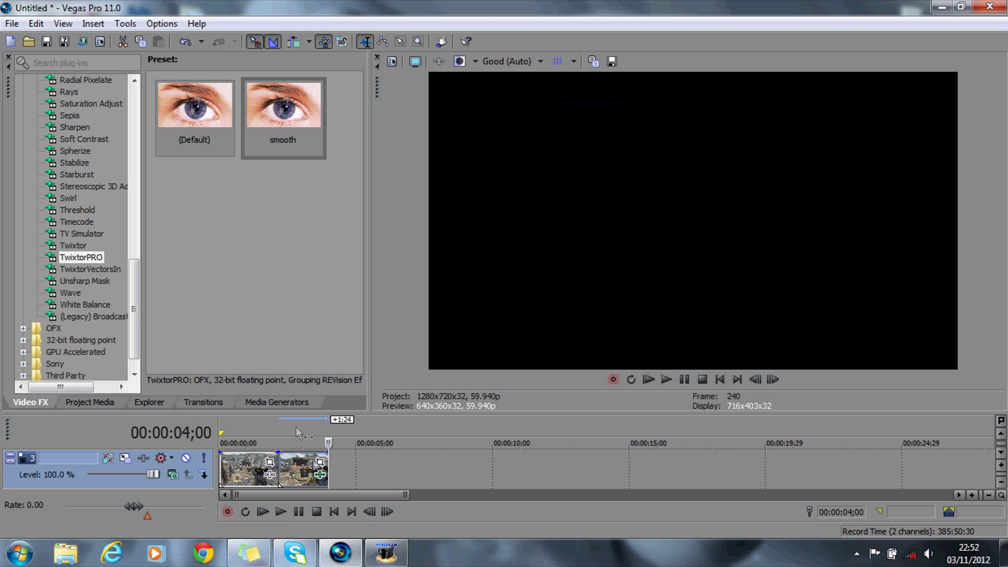
Return the playhead to 00:00:02;05 and open Event Pan/Crop for the track 1 clip
left_click(279, 441)
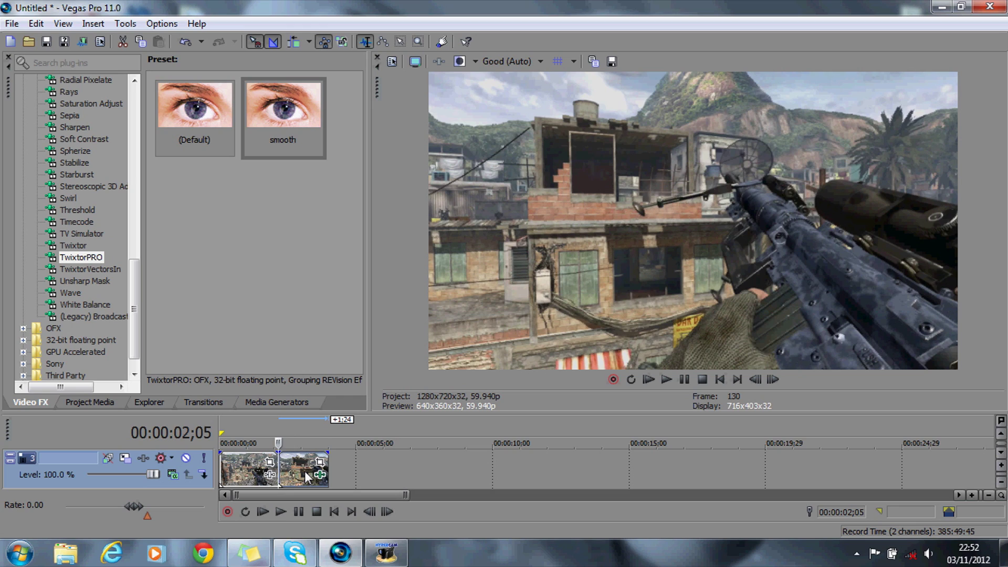
scroll(305, 471, "up", 2)
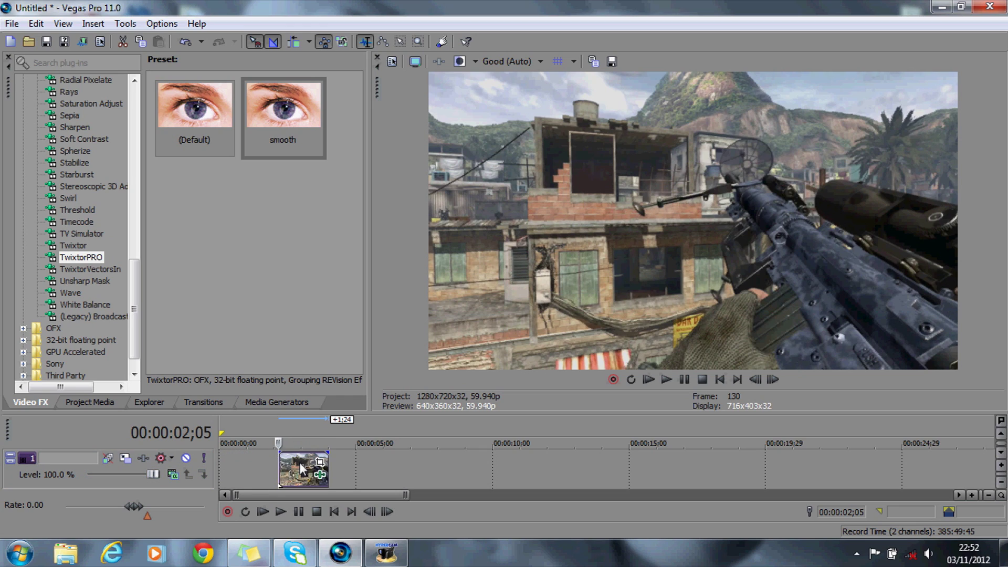
scroll(300, 463, "down", 1)
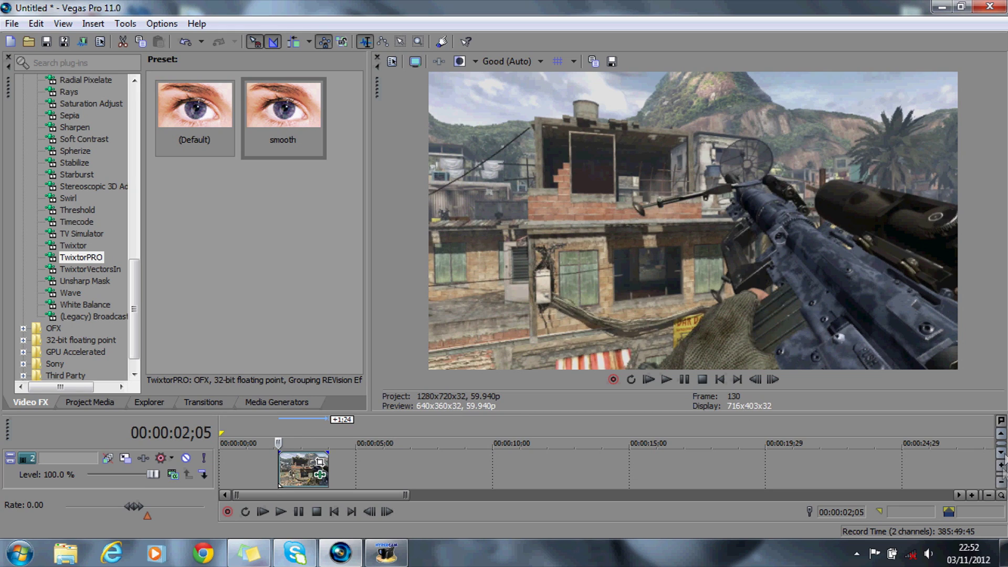
left_click(1001, 452)
scroll(1002, 444, "up", 2)
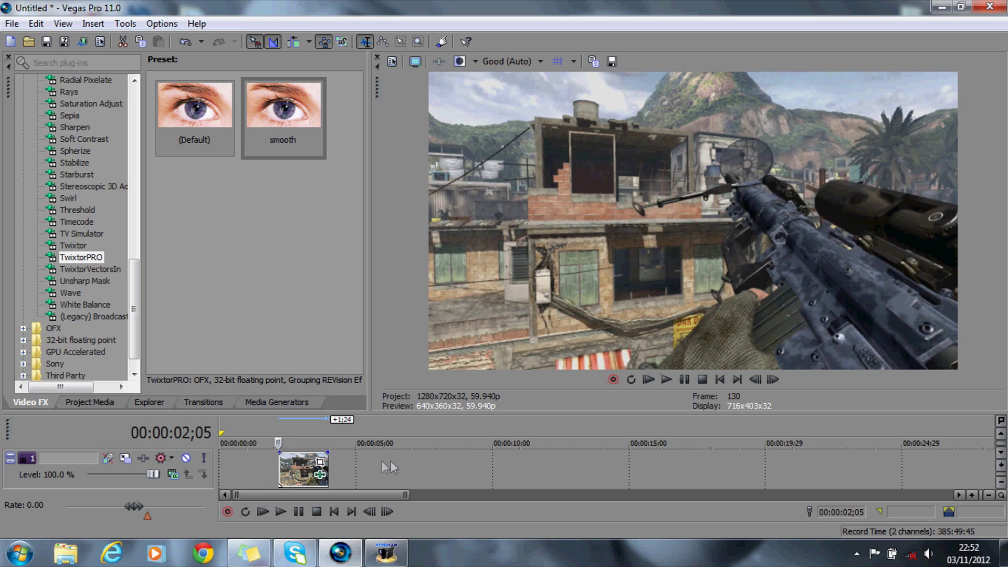
left_click(1001, 452)
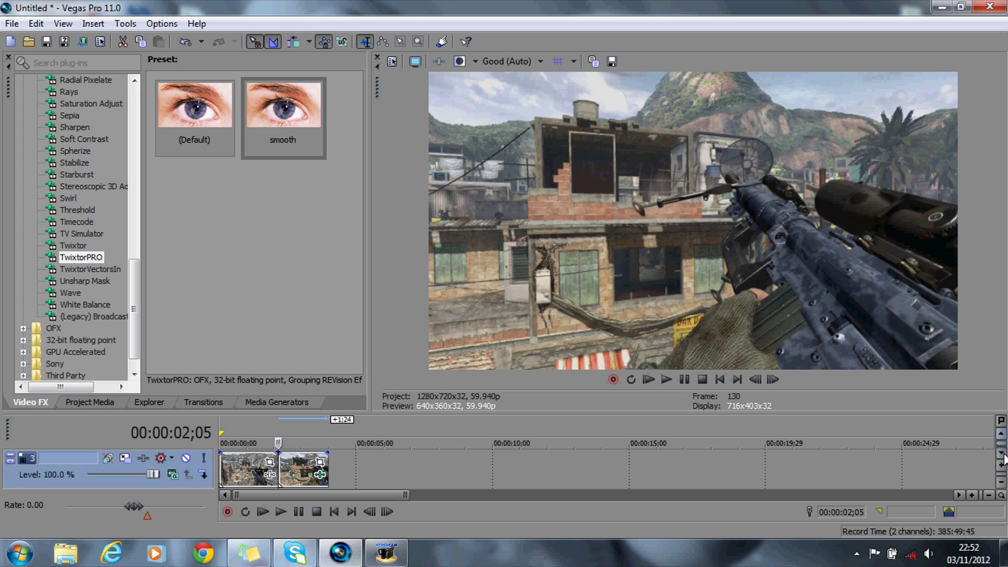
left_click(1001, 434)
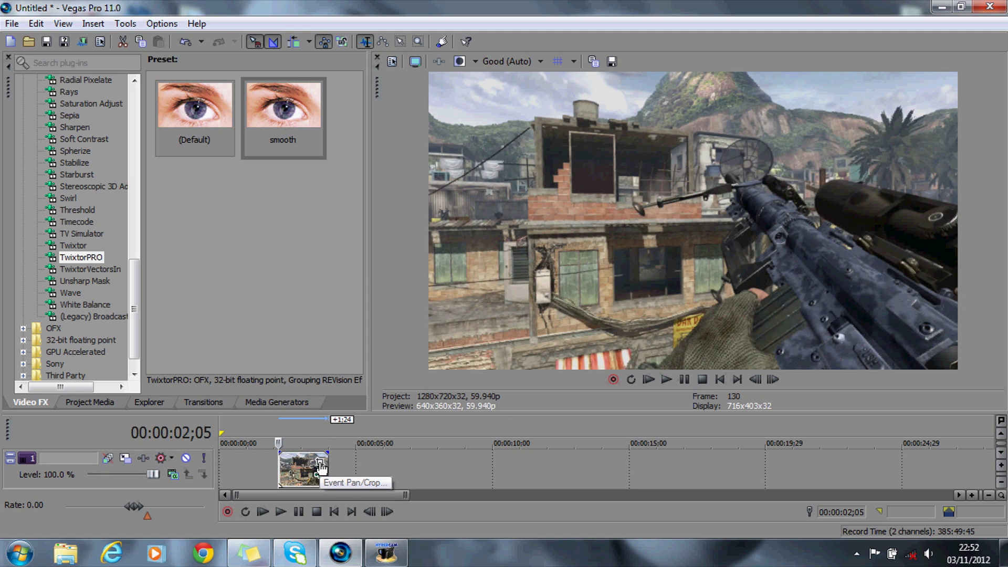
left_click(320, 464)
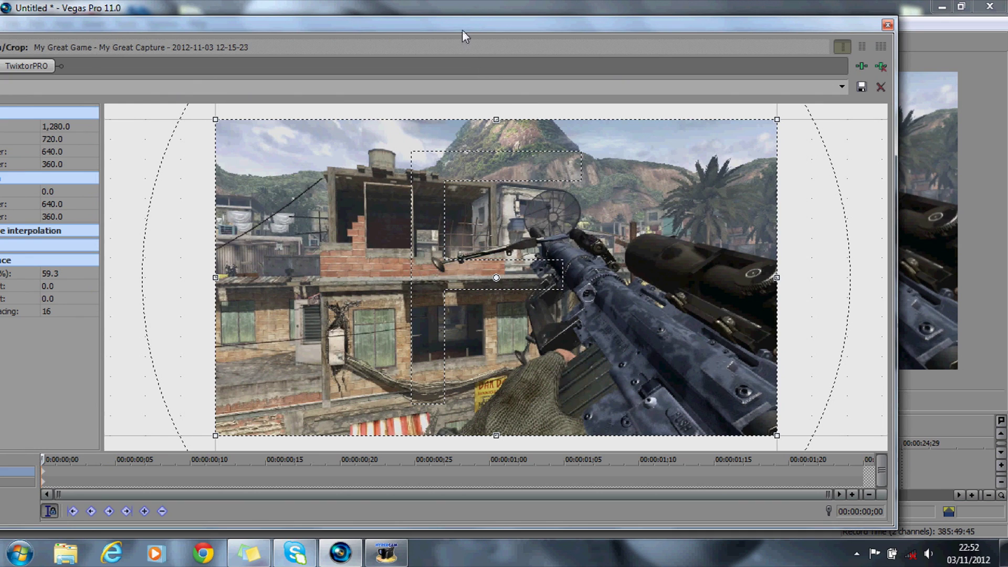
Enable masking in Event Pan/Crop and zoom in on the glove at the frame's bottom
left_click_drag(462, 31, 561, 24)
left_click(41, 475)
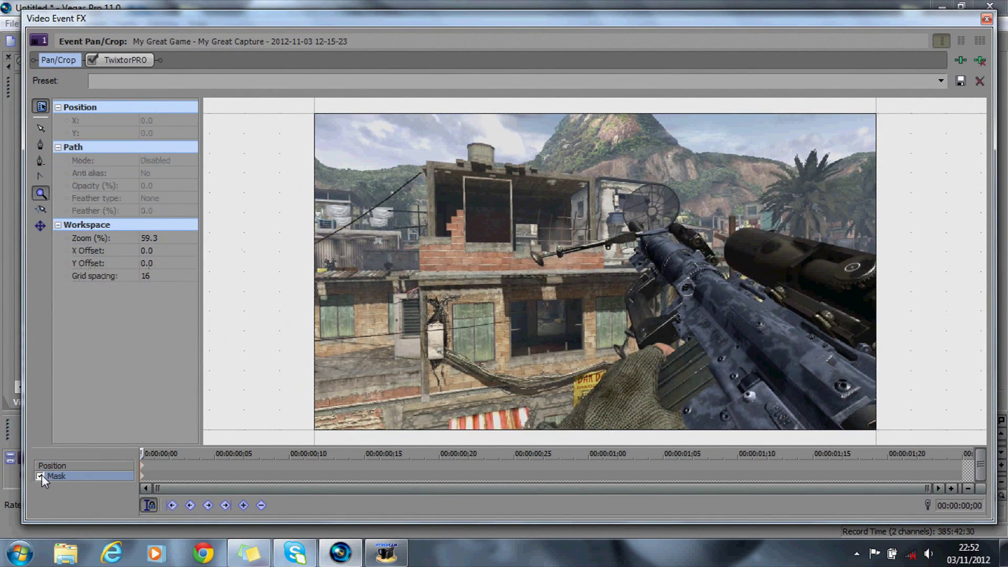
left_click(40, 146)
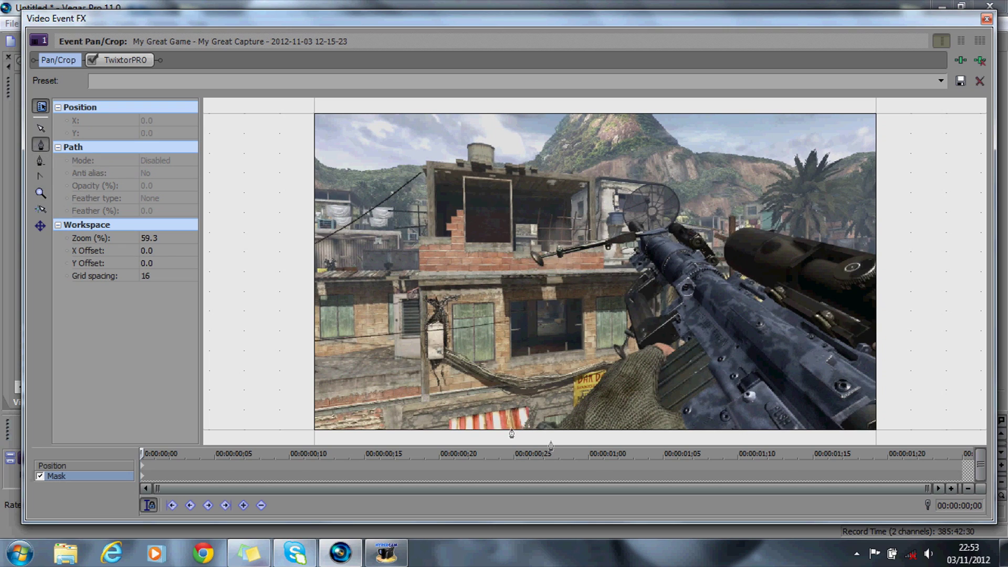
left_click(41, 192)
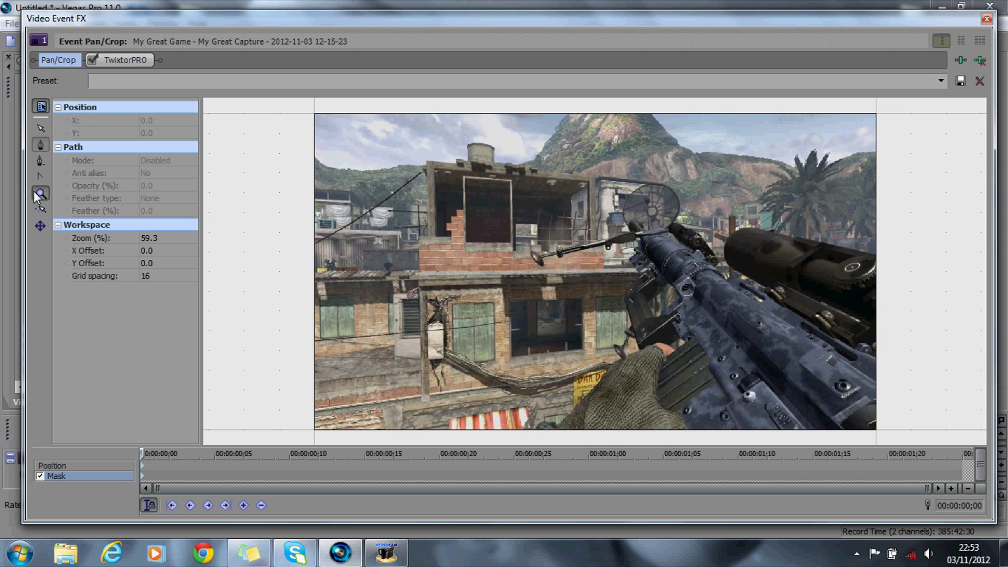
left_click(557, 423)
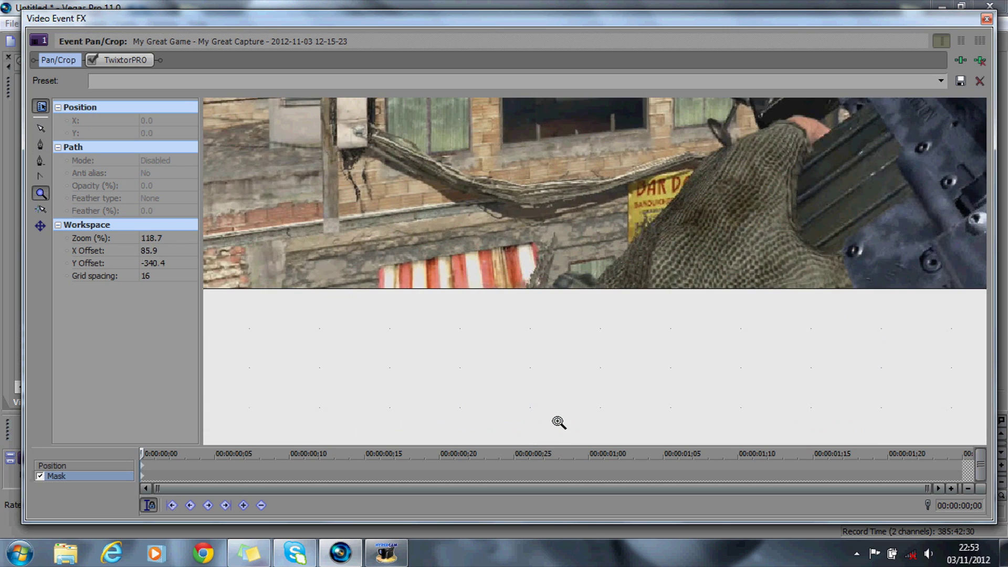
left_click(40, 147)
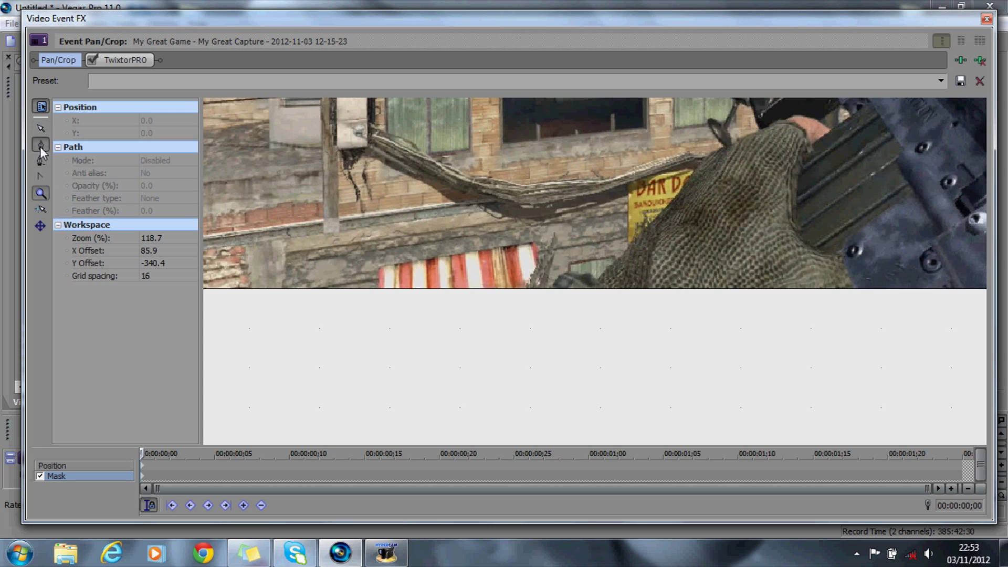
Place mask points from below the gun along the glove's edge up to its top
left_click(541, 299)
left_click(558, 278)
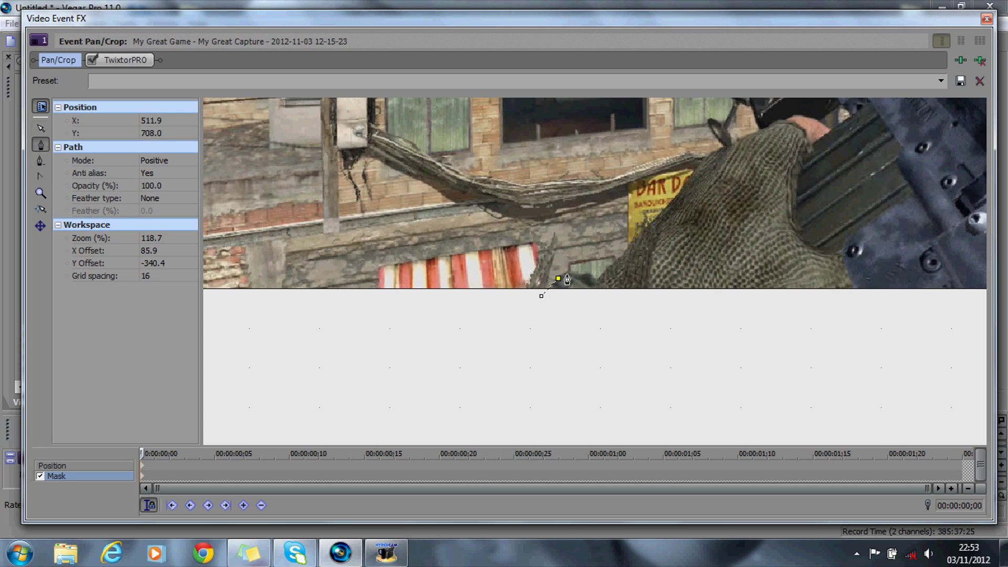
left_click(569, 272)
left_click(588, 274)
left_click(595, 277)
left_click(603, 276)
left_click(660, 214)
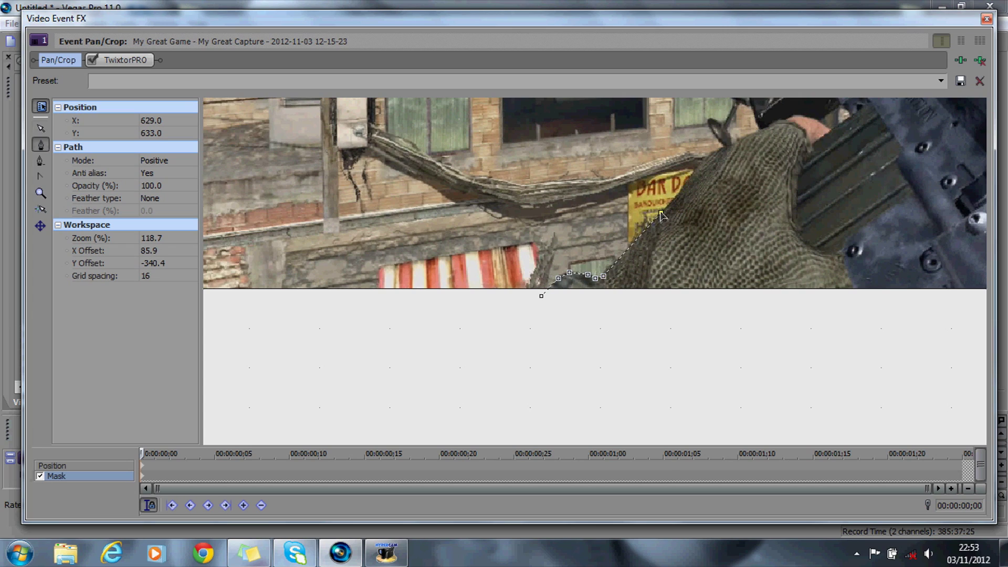
left_click(694, 174)
left_click(709, 154)
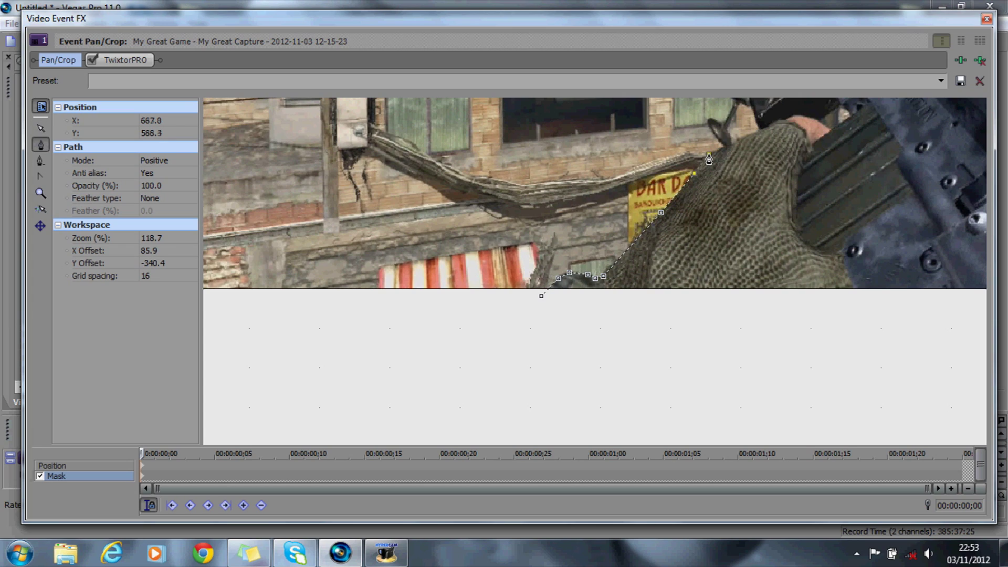
left_click(749, 137)
left_click(761, 130)
left_click(753, 115)
left_click(749, 104)
Reframe the mask view zoomed in on the gun's upper edge
left_click(40, 193)
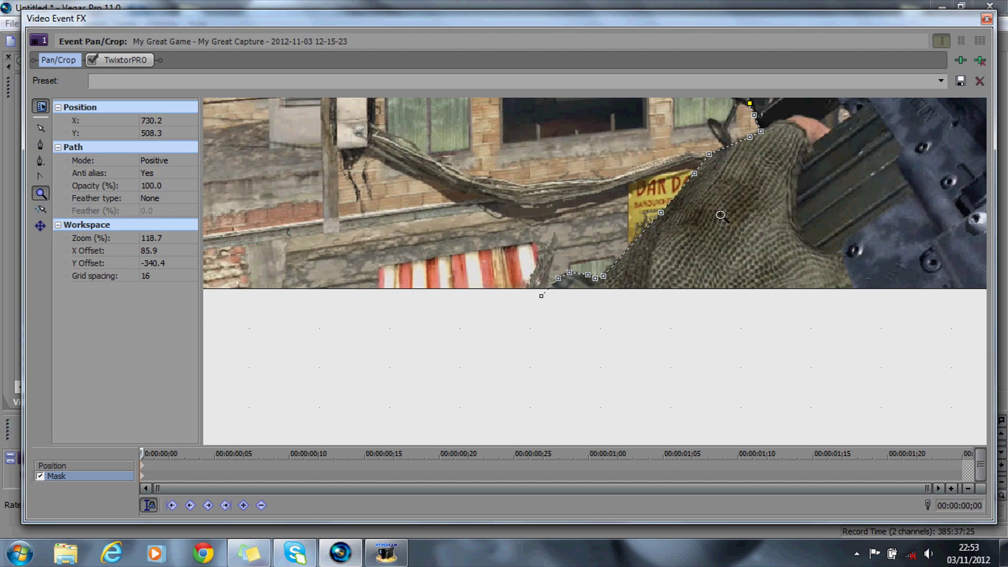
right_click(714, 183)
right_click(636, 175)
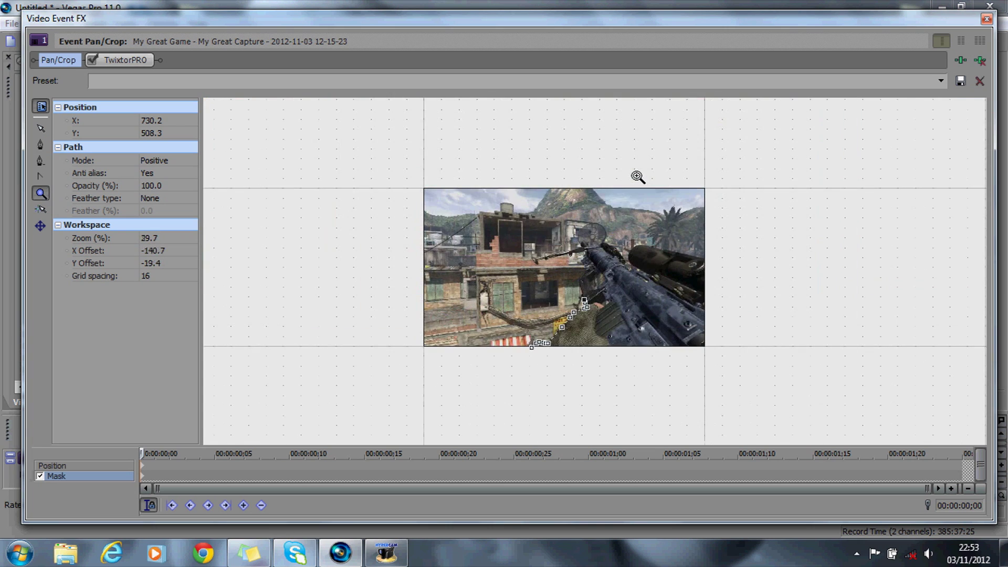
left_click(590, 286)
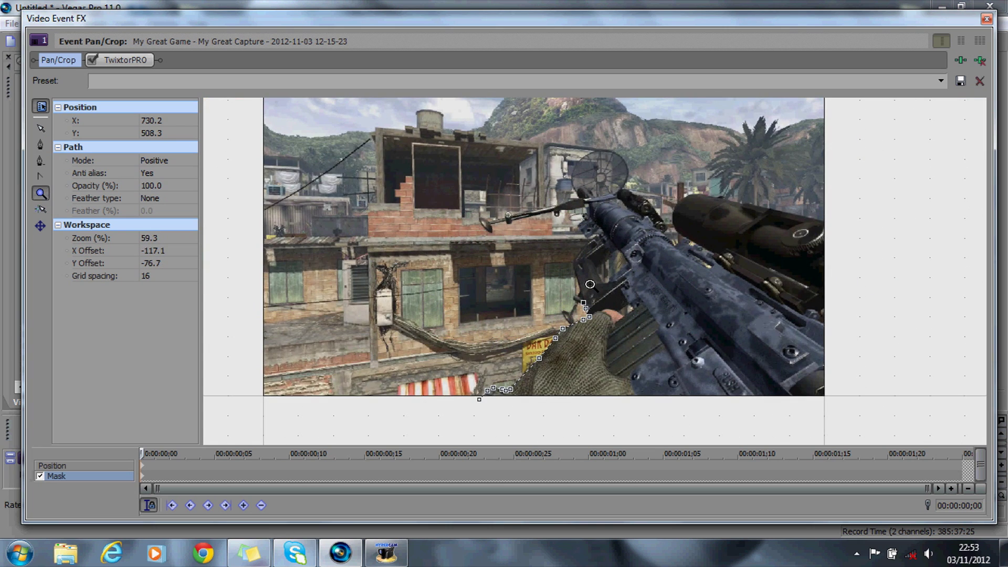
left_click(590, 284)
left_click(40, 145)
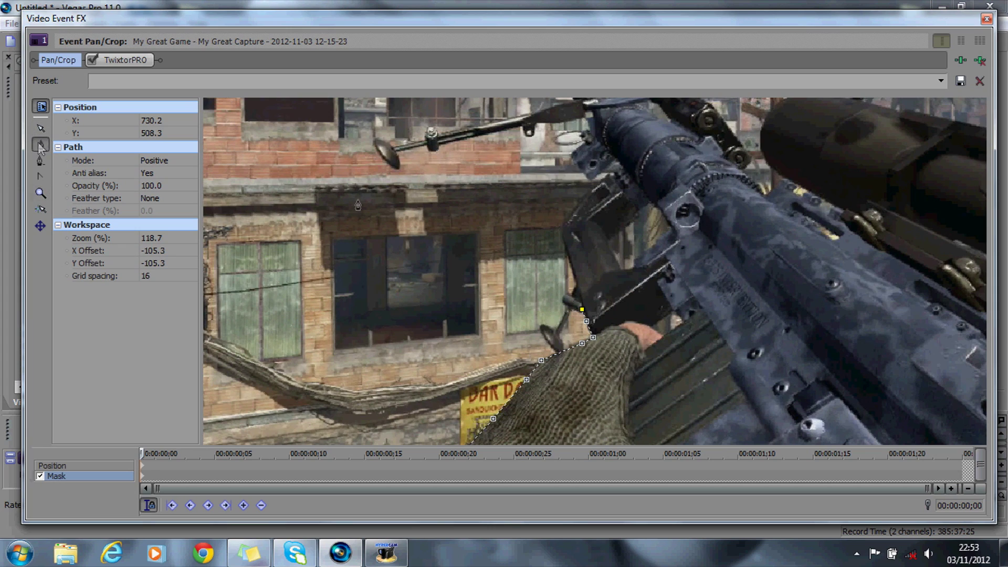
Trace the mask up the gun's edge and around its front notch
left_click(576, 287)
left_click(566, 248)
left_click(561, 233)
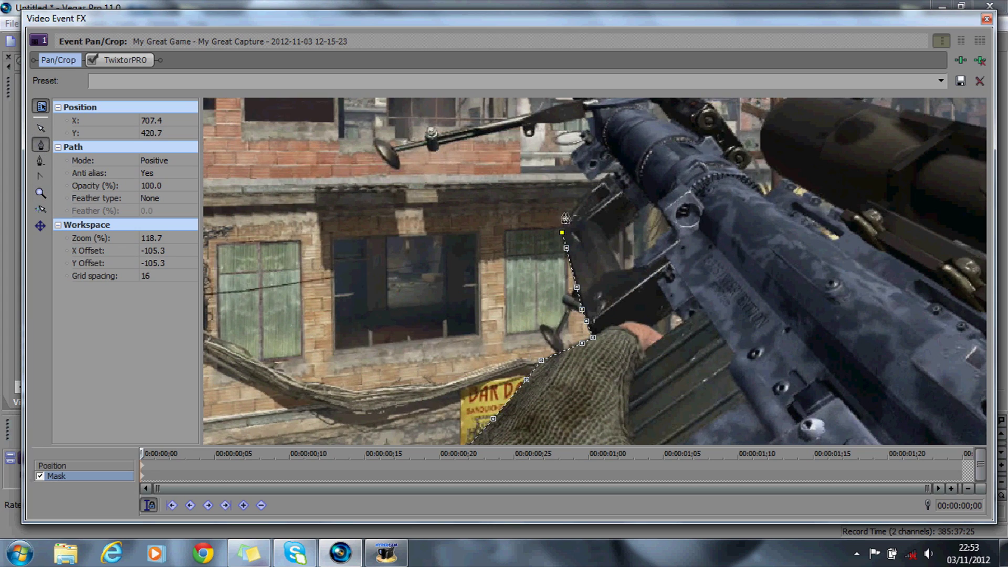
left_click(569, 212)
left_click(586, 195)
left_click(602, 183)
left_click(614, 175)
left_click(624, 169)
left_click(616, 158)
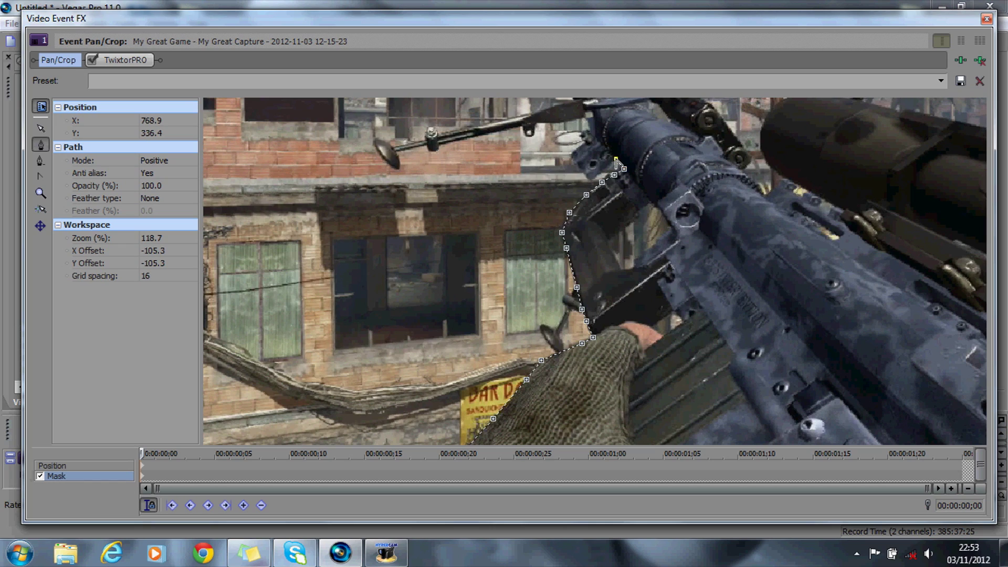
left_click(592, 180)
left_click(585, 173)
Extend the mask up the rod mount and left along the rod
left_click(572, 156)
left_click(578, 147)
left_click(590, 140)
left_click(591, 132)
left_click(586, 123)
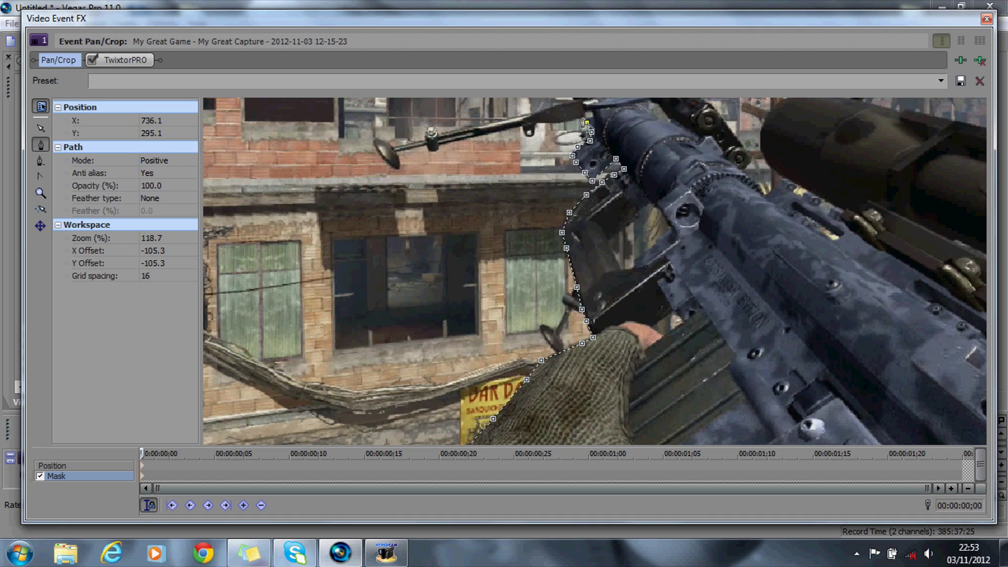
left_click(584, 119)
left_click(572, 123)
left_click(538, 122)
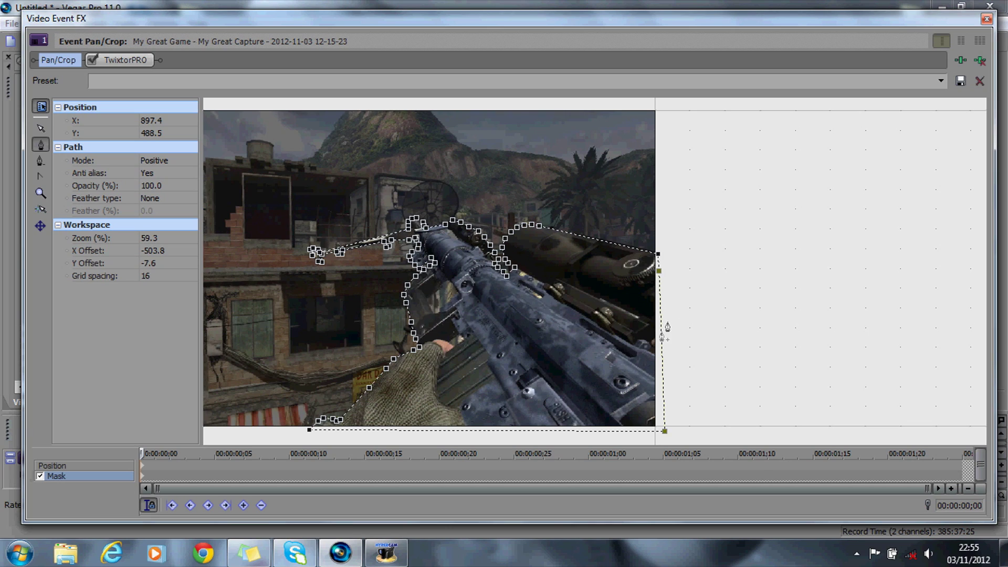
Select and deselect the mask path, then restore the effects window to a smaller size
double_click(417, 241)
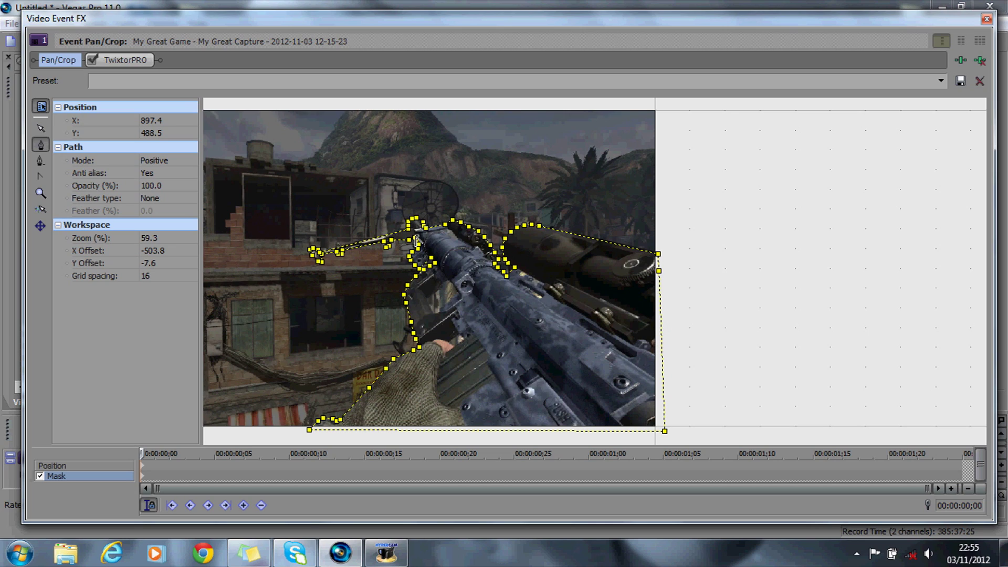
left_click(417, 242)
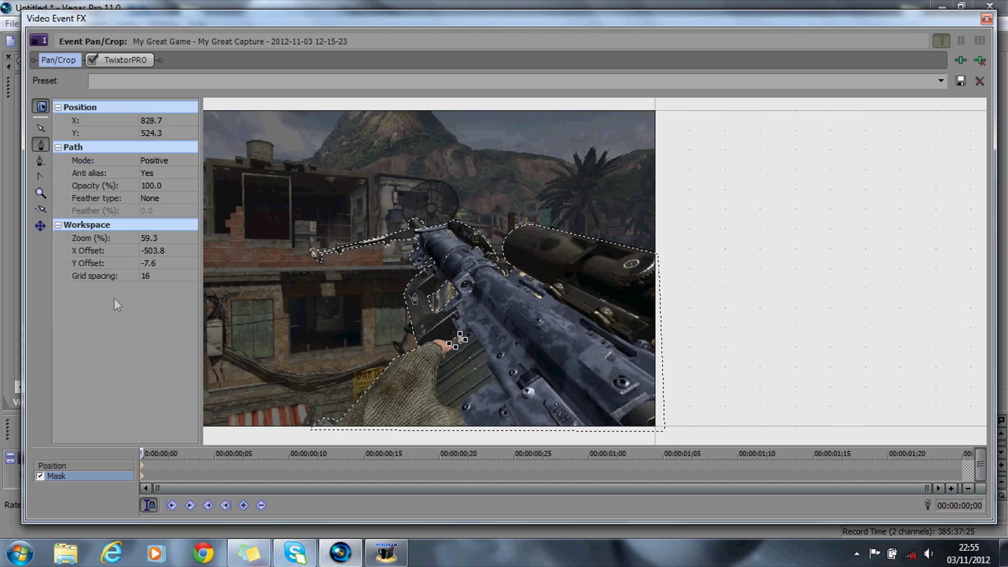
double_click(735, 31)
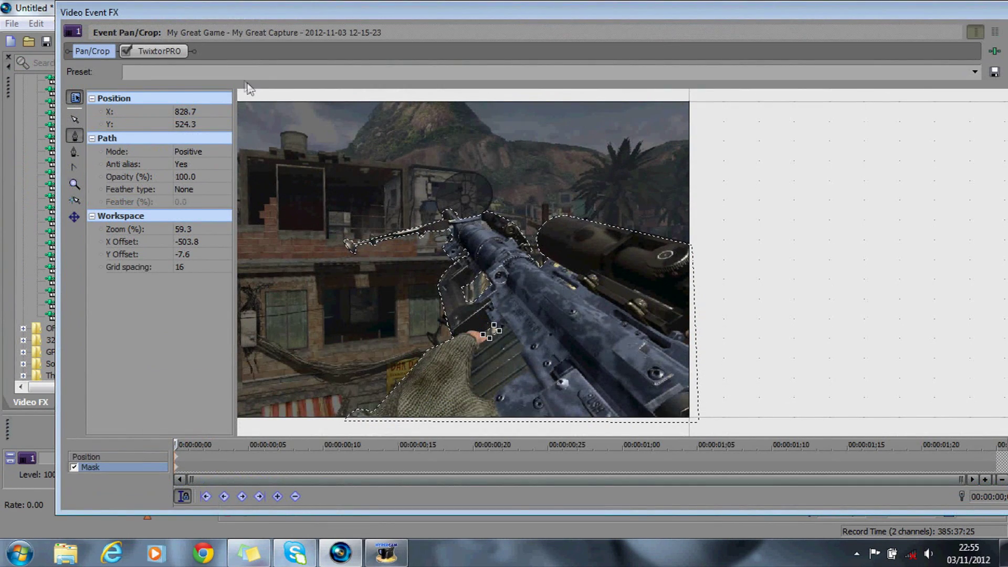
Set the mask feather type to Both at 3% and close the effects window
left_click(176, 190)
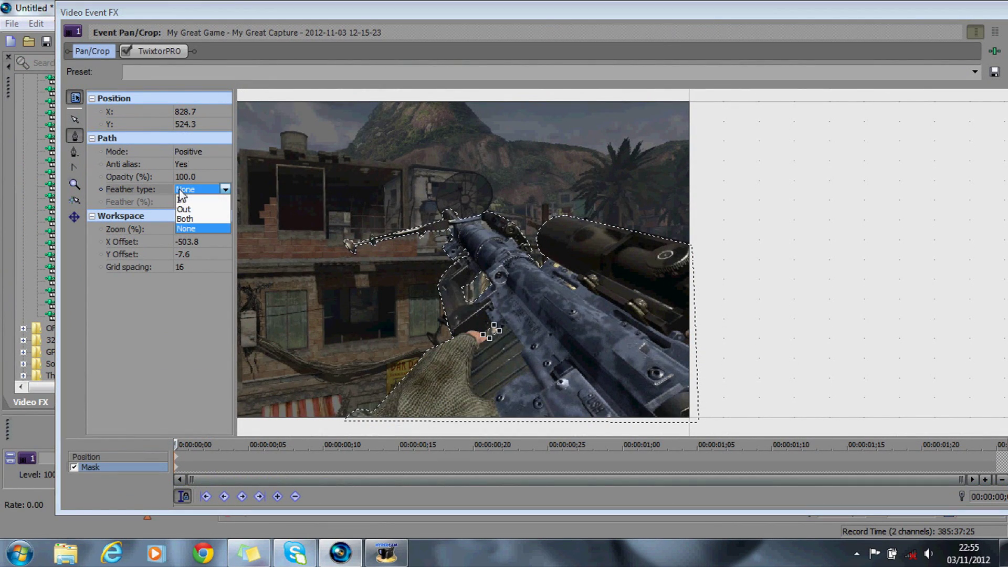
left_click(188, 220)
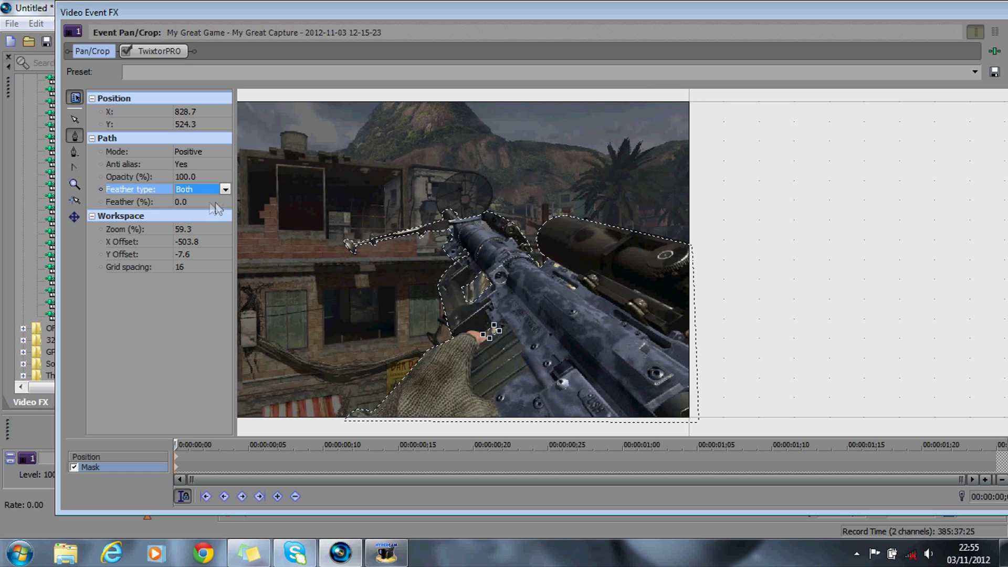
left_click(217, 202)
left_click(215, 199)
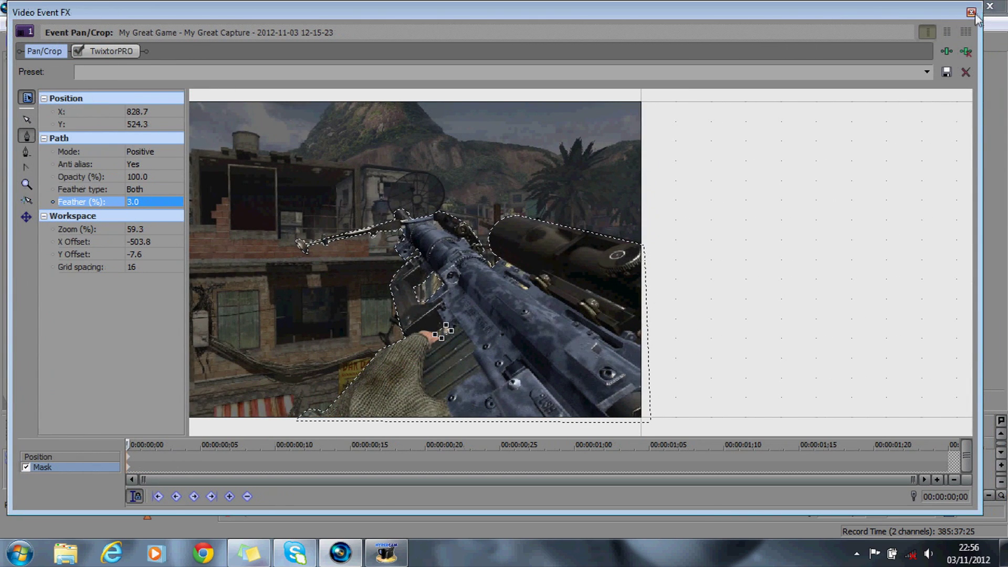
left_click(972, 13)
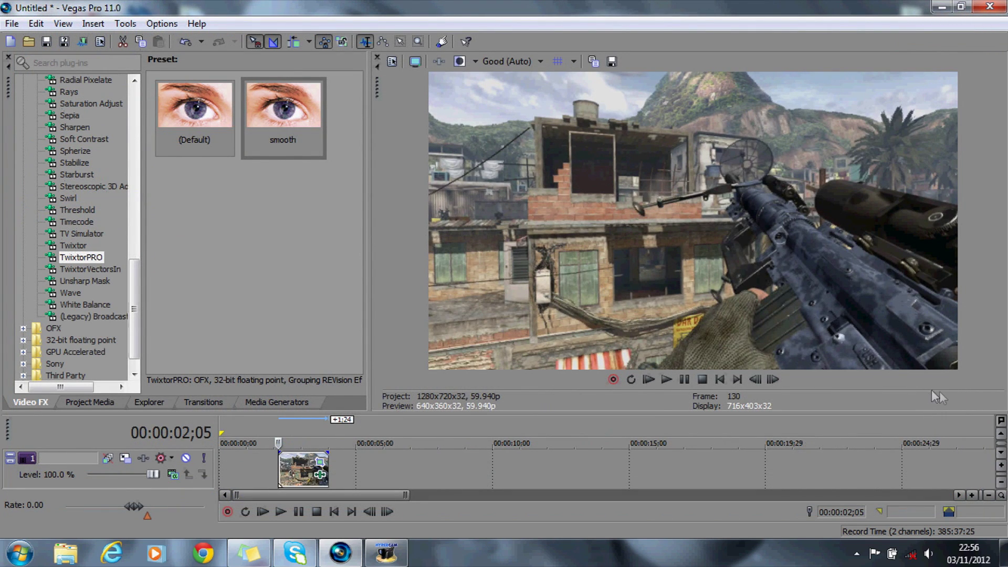
Apply the Gaussian Blur Light Blur preset to the clip on track 2
left_click(1000, 453)
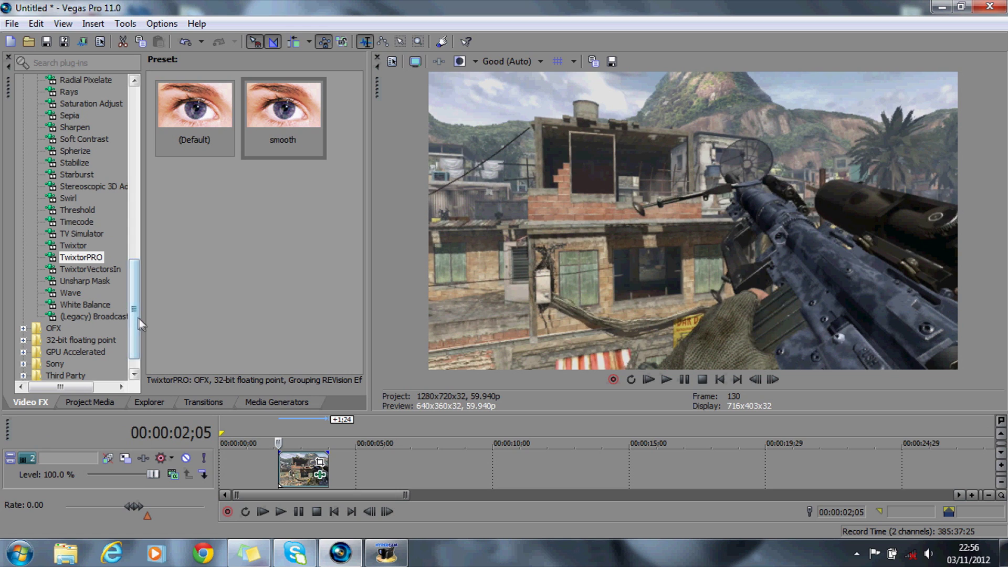
left_click_drag(140, 325, 135, 231)
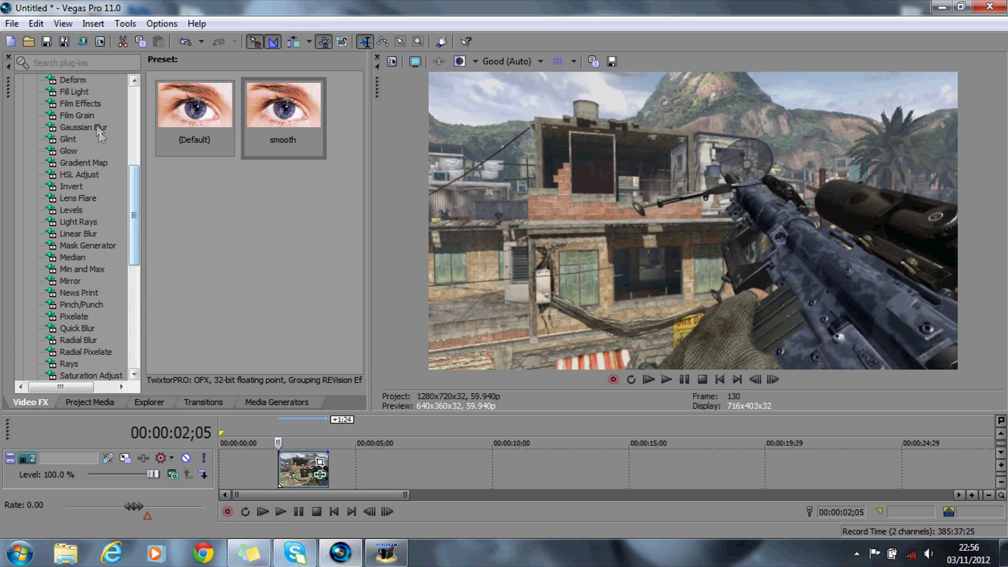
left_click(99, 129)
left_click_drag(194, 202, 301, 462)
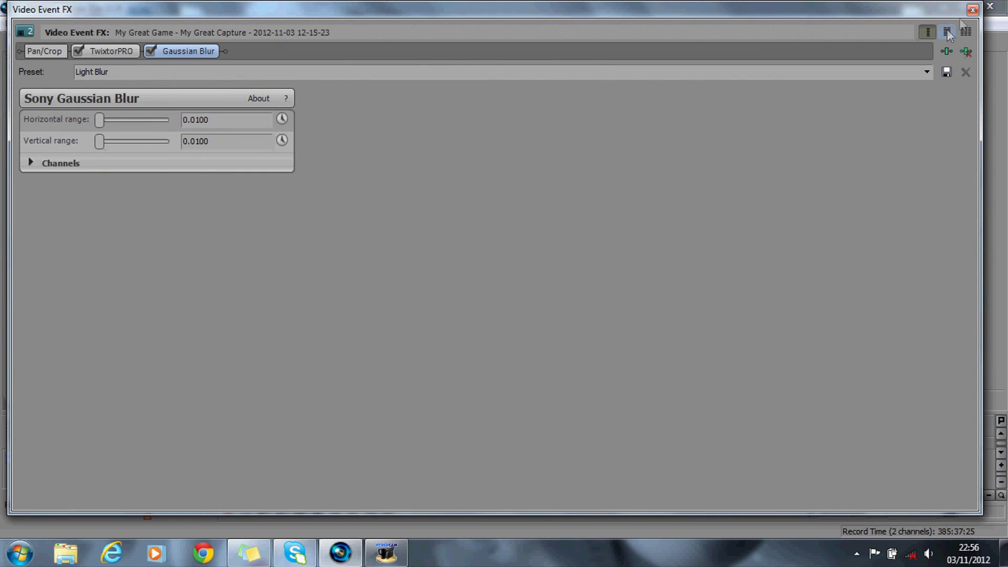
left_click(972, 10)
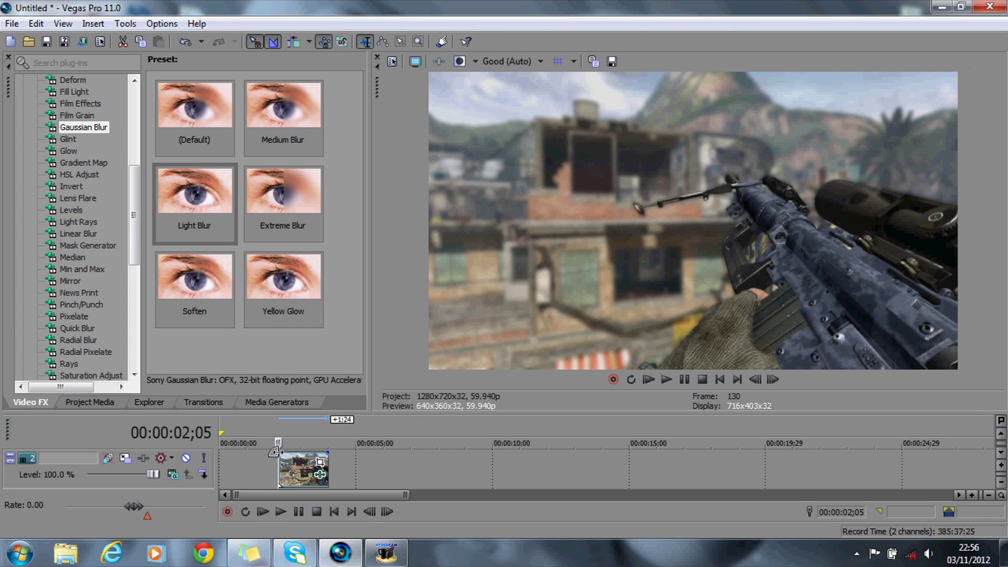
Add a short fade-in to the blurred clip and advance the playhead four frames
left_click_drag(273, 451, 286, 449)
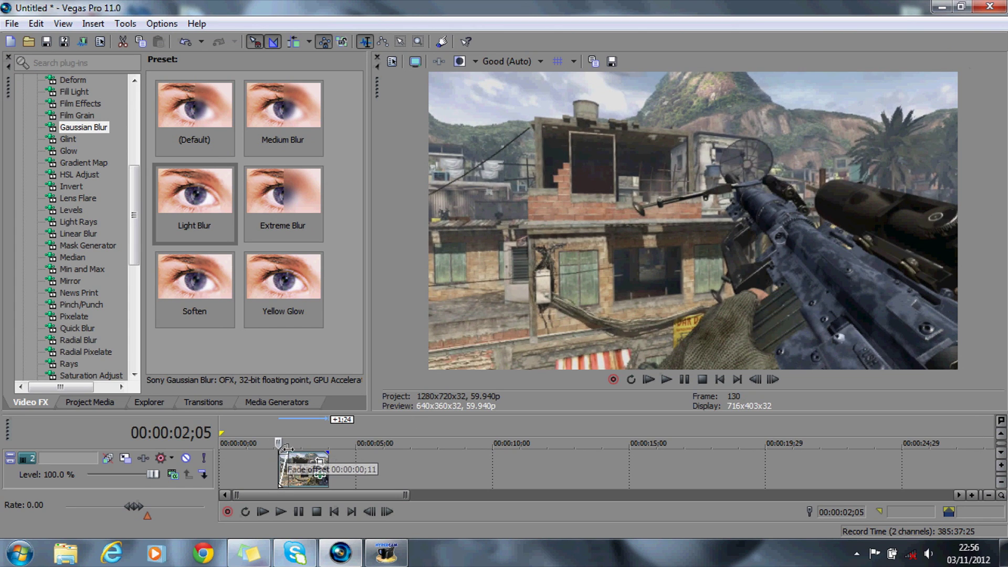
left_click(773, 379)
left_click(772, 379)
left_click(773, 379)
left_click(772, 379)
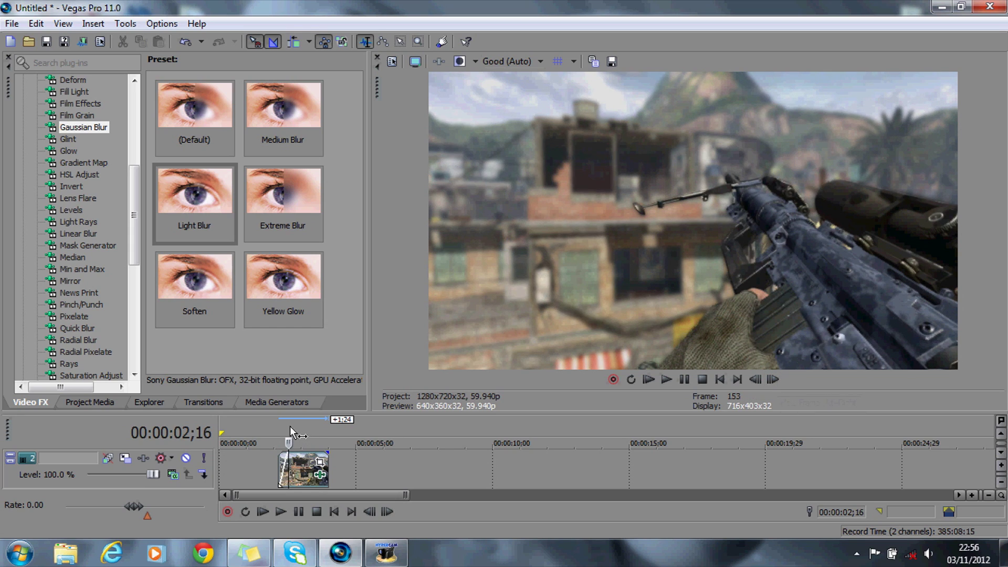
Add the 'nice' filter package to the blurred clip's Event FX plug-in chain
left_click_drag(134, 218, 133, 175)
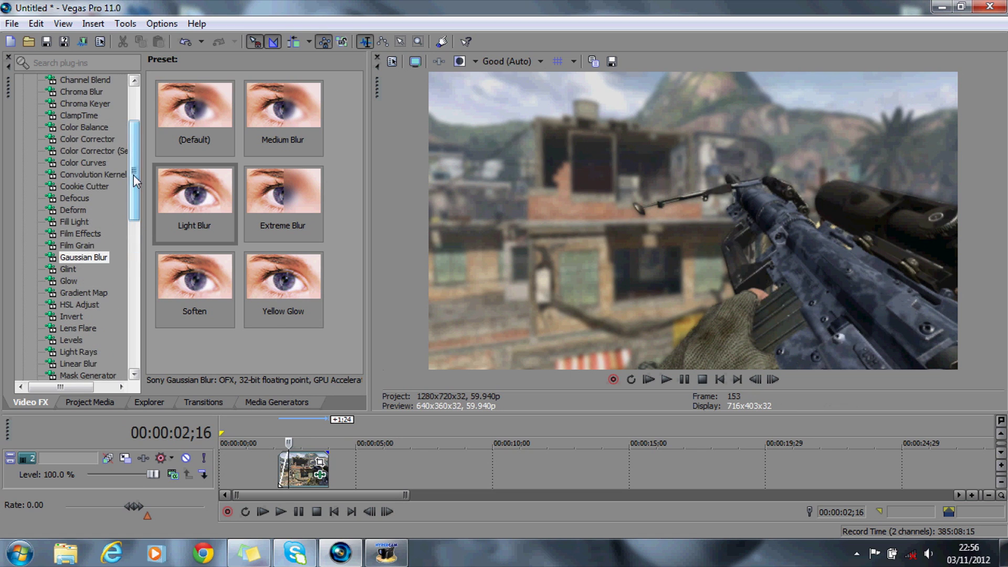
left_click(144, 457)
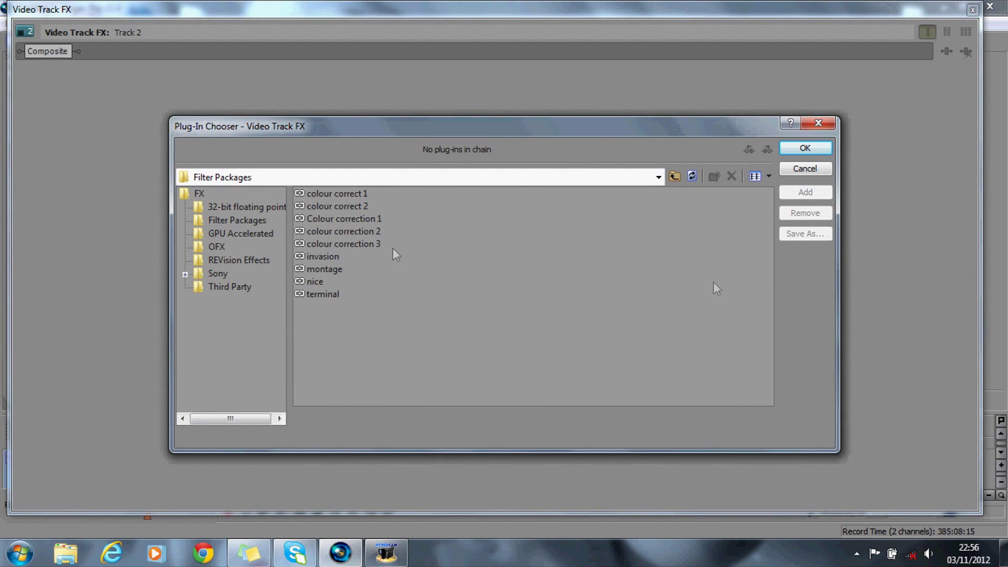
left_click(805, 169)
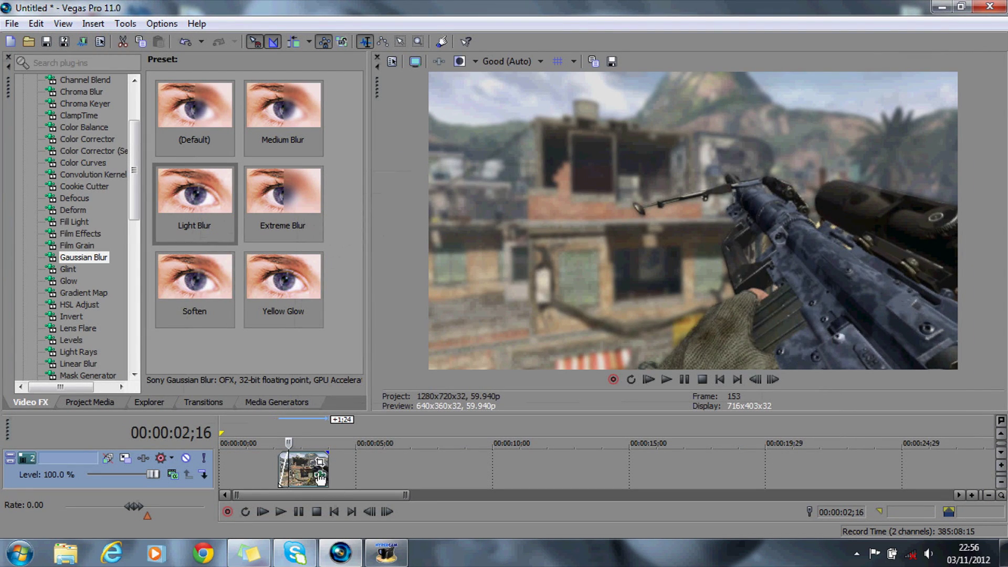
left_click(320, 477)
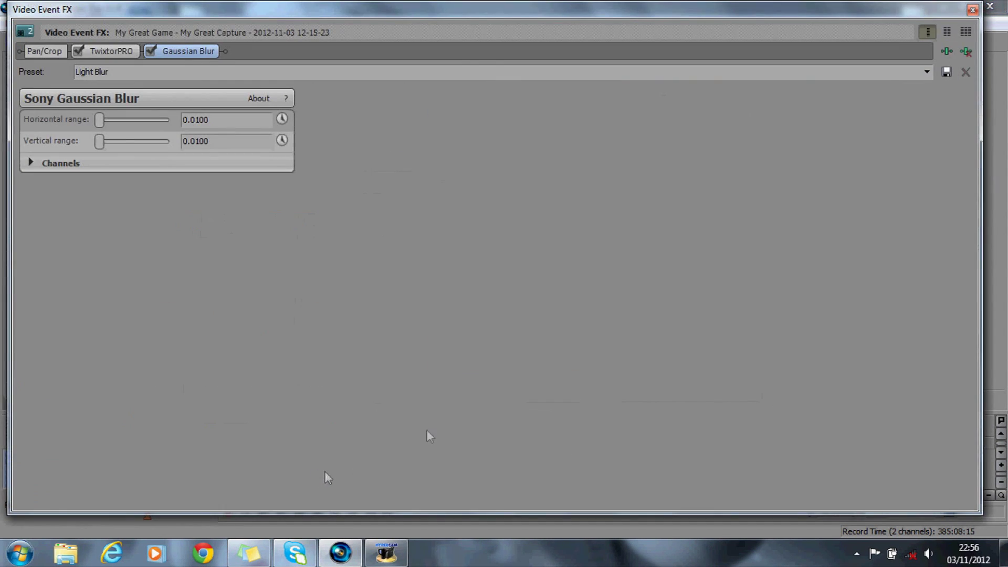
left_click(955, 50)
left_click(241, 221)
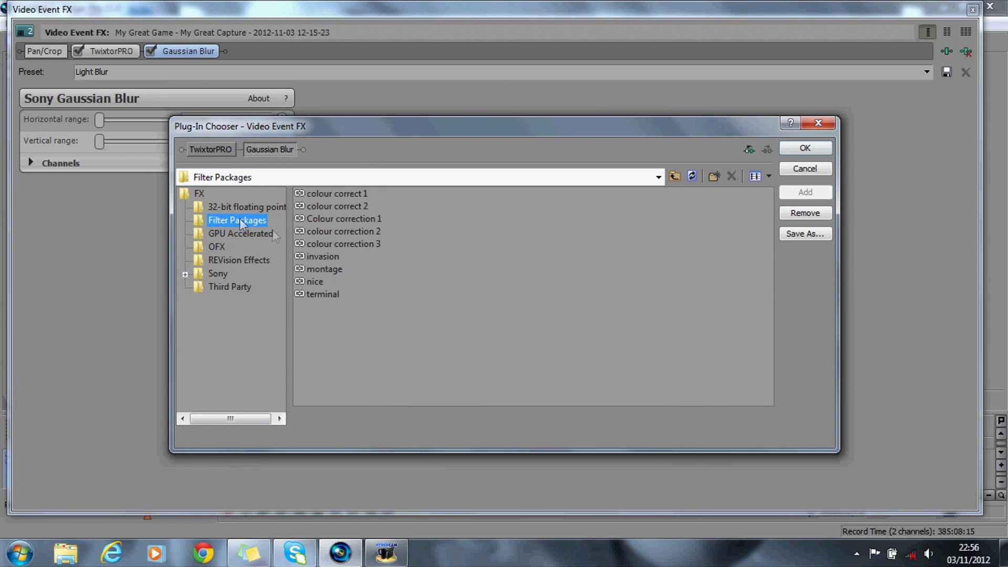
left_click(315, 282)
left_click(806, 193)
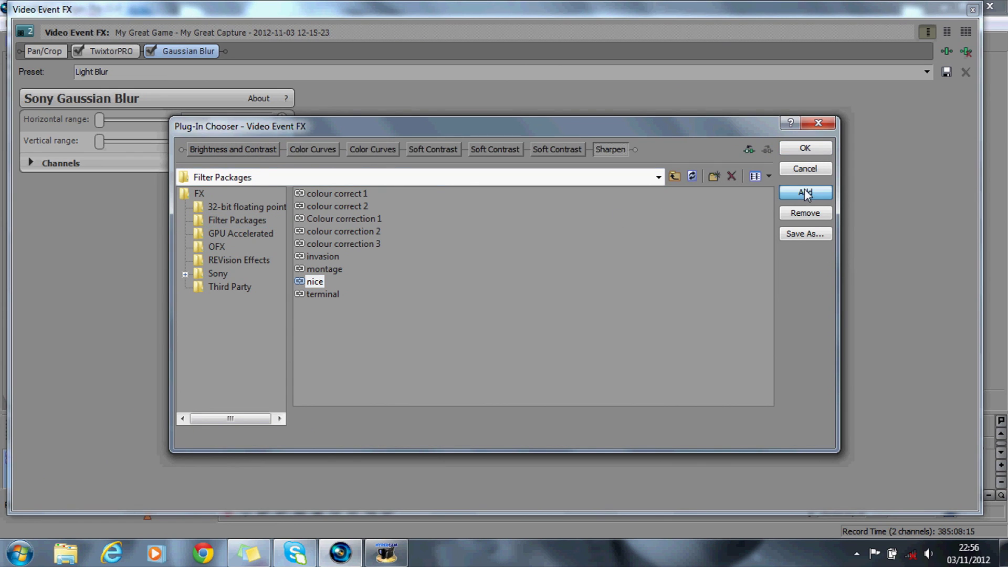
left_click(805, 148)
left_click(972, 10)
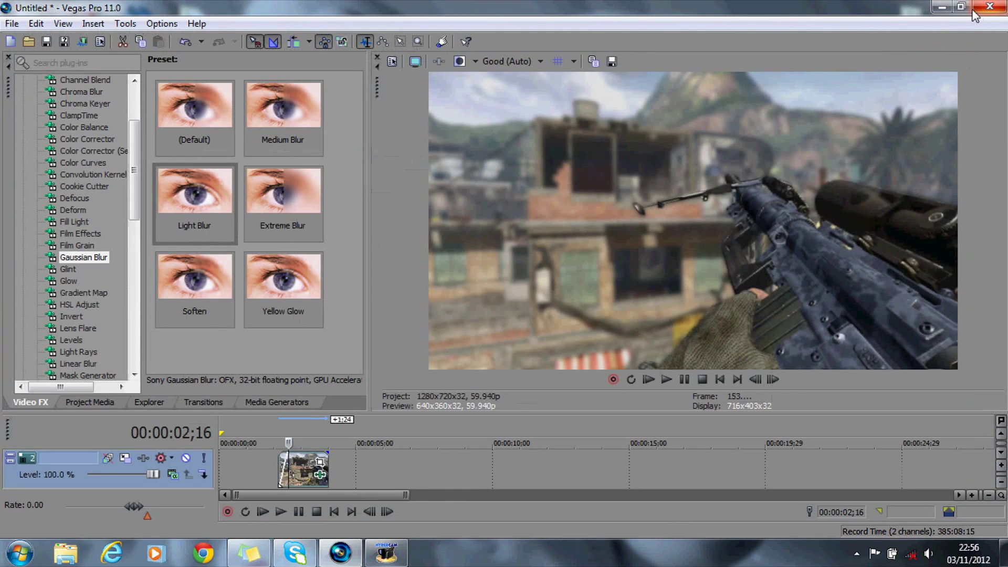